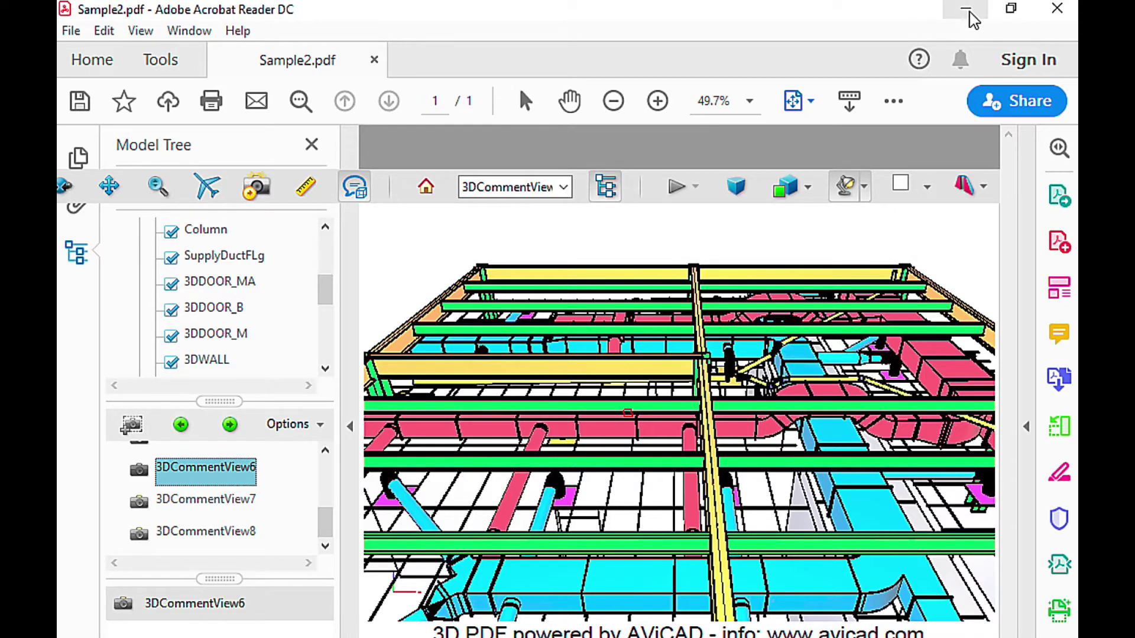
# - Minimize Acrobat Reader and reposition AViCAD's Export 3D PDF dialog until its settings are fully visible
pyautogui.click(971, 13)
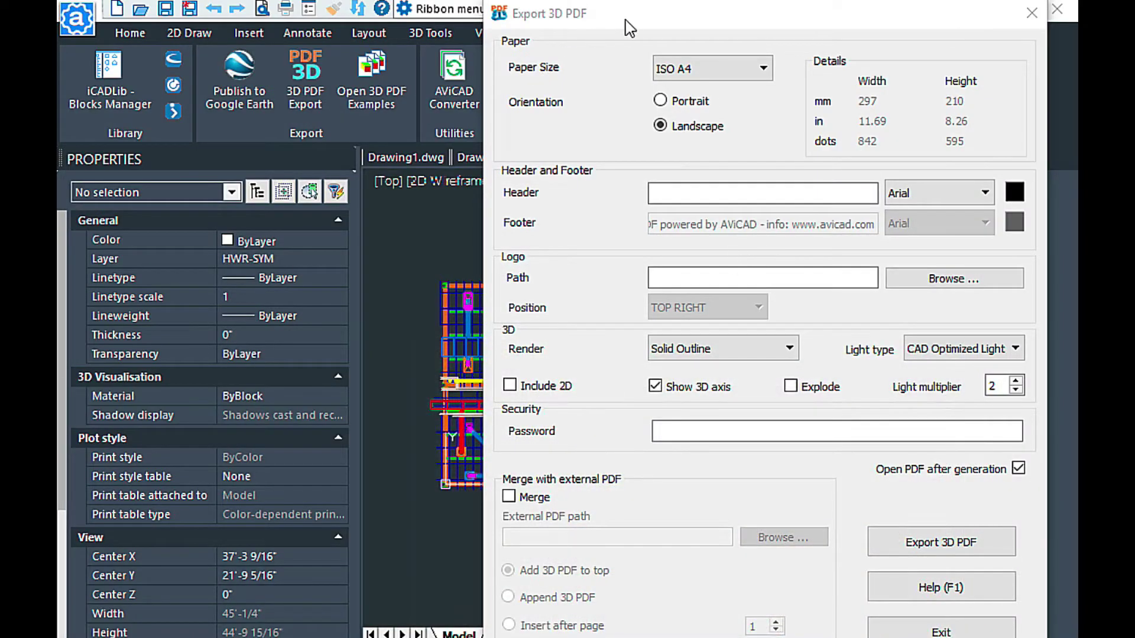
pyautogui.moveTo(644, 19)
pyautogui.mouseDown()
pyautogui.moveTo(610, 223)
pyautogui.moveTo(665, 233)
pyautogui.mouseUp()
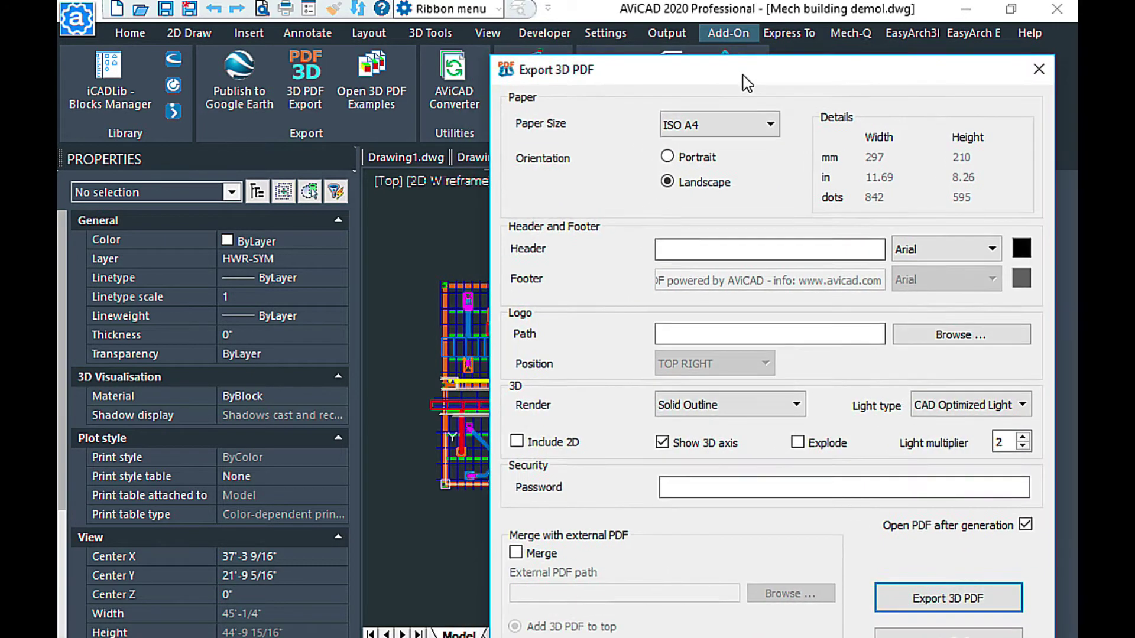
pyautogui.moveTo(752, 236); pyautogui.dragTo(733, 69)
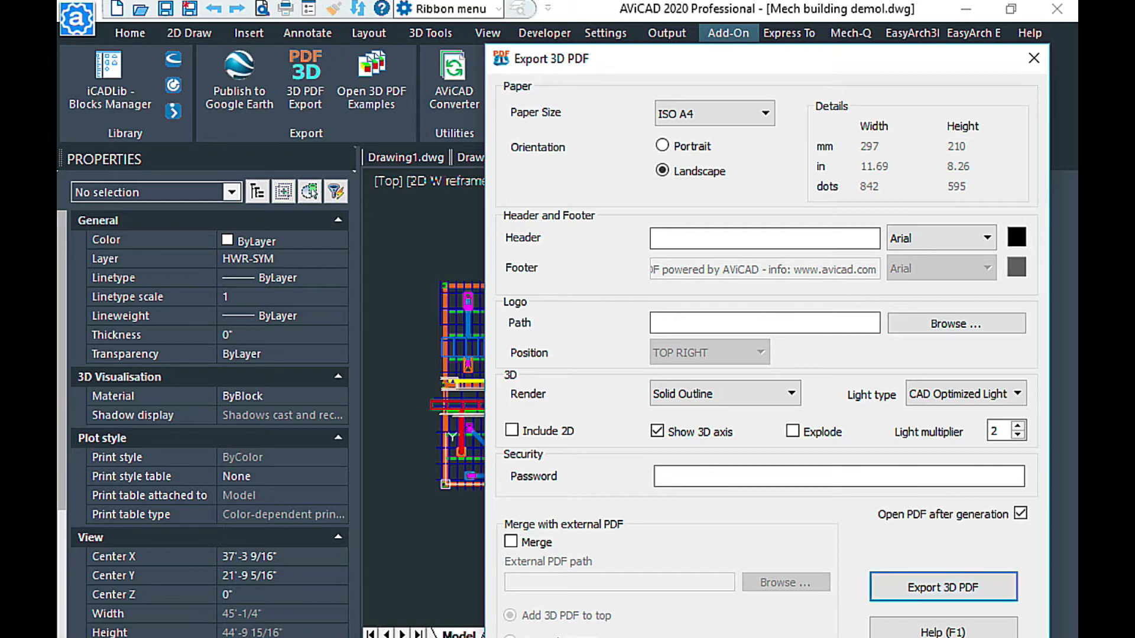
pyautogui.moveTo(680, 66); pyautogui.dragTo(837, 39)
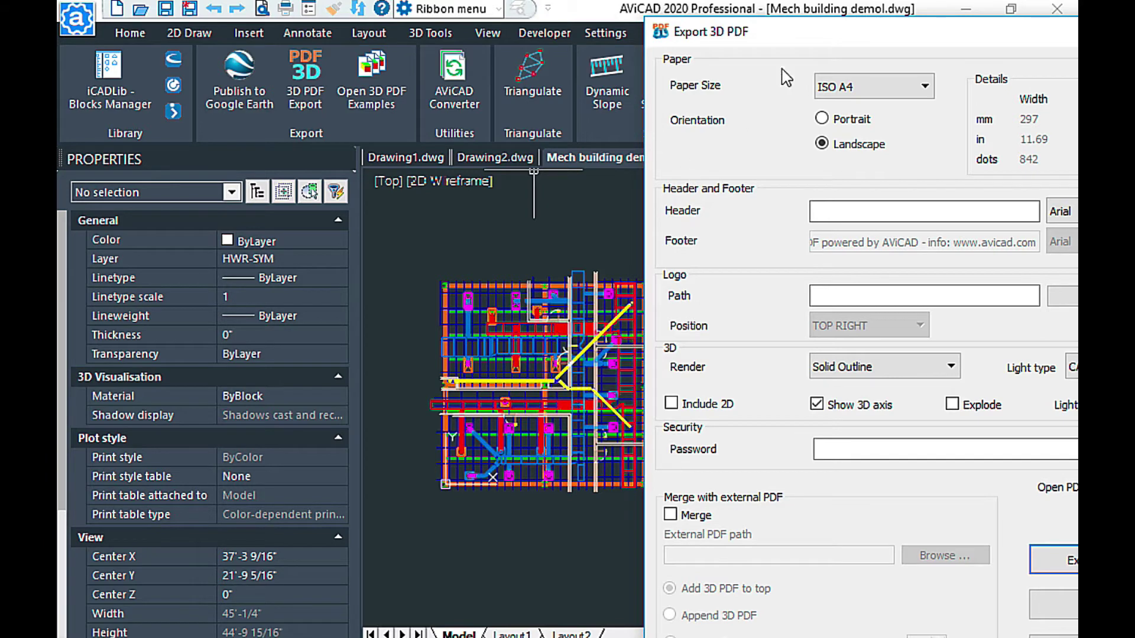
pyautogui.moveTo(889, 29)
pyautogui.mouseDown()
pyautogui.moveTo(771, 46)
pyautogui.moveTo(780, 30)
pyautogui.mouseUp()
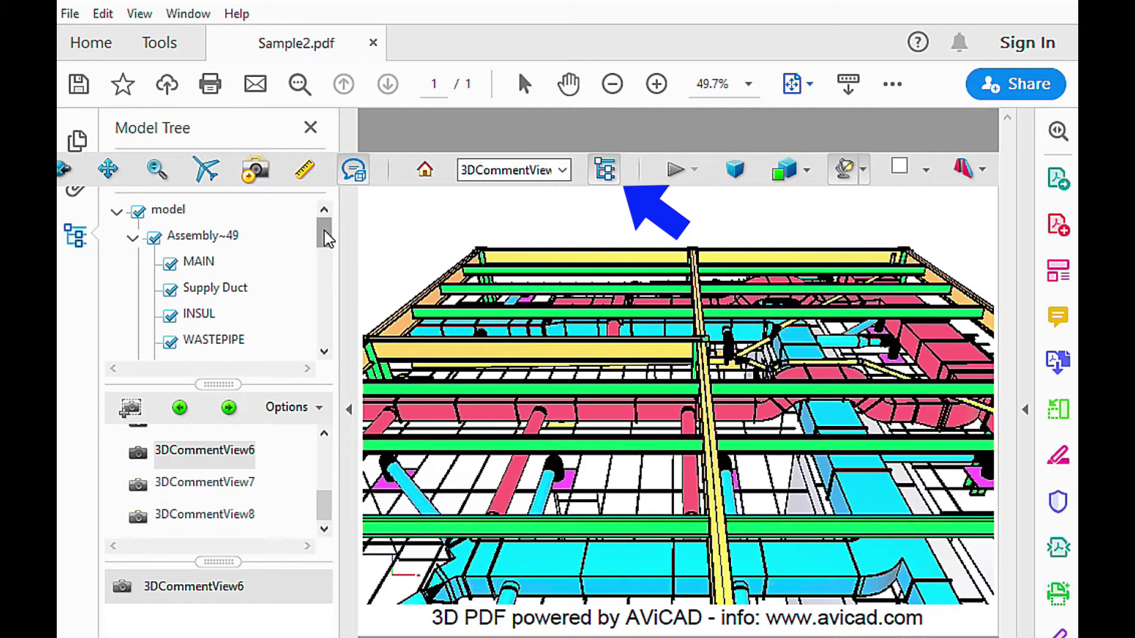
pyautogui.moveTo(324, 237); pyautogui.dragTo(315, 252)
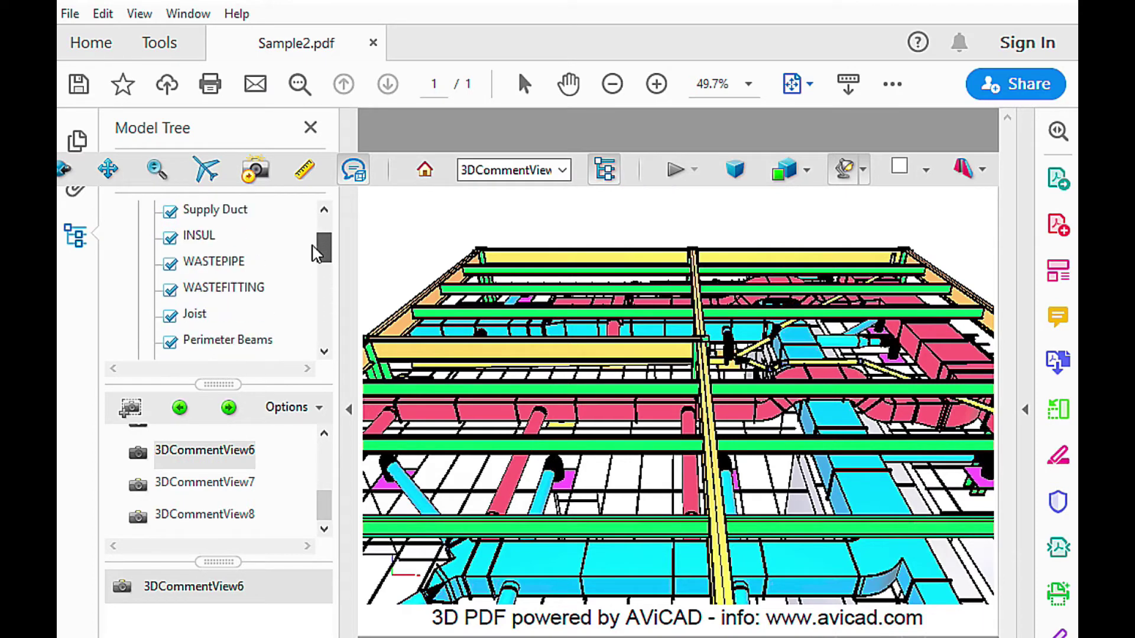
pyautogui.moveTo(315, 253); pyautogui.dragTo(321, 276)
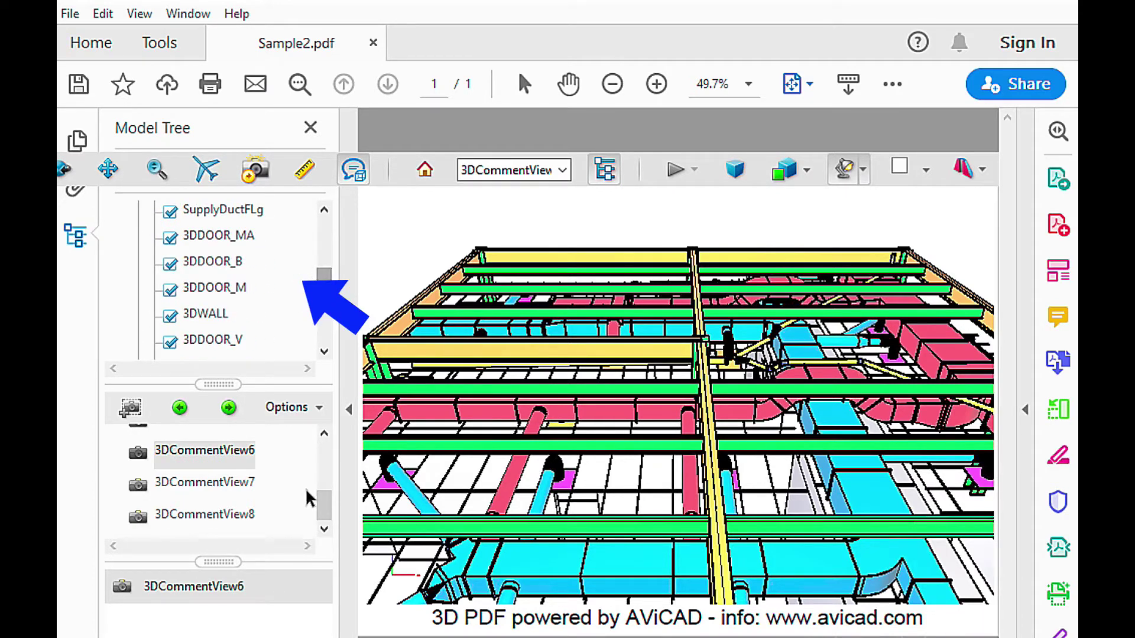
pyautogui.moveTo(324, 505)
pyautogui.mouseDown()
pyautogui.moveTo(323, 450)
pyautogui.moveTo(322, 499)
pyautogui.mouseUp()
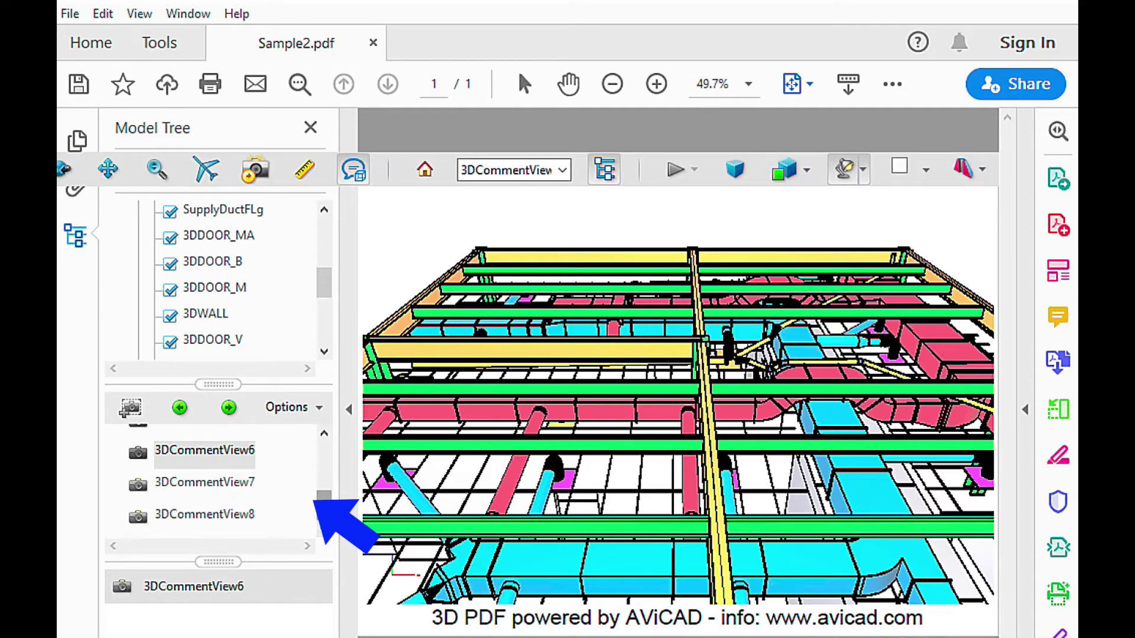
pyautogui.moveTo(324, 497); pyautogui.dragTo(327, 475)
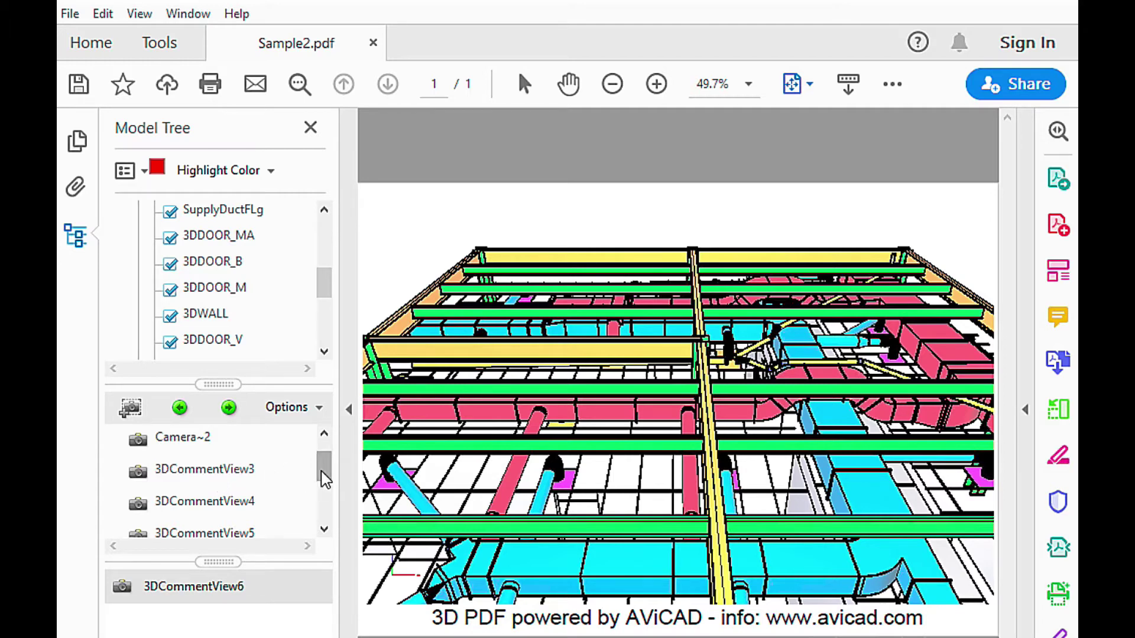
pyautogui.moveTo(323, 469)
pyautogui.mouseDown()
pyautogui.moveTo(326, 482)
pyautogui.moveTo(322, 468)
pyautogui.mouseUp()
# - Preview saved views 3DCommentView3, 4 and 5 from the Model Tree Views list
pyautogui.click(199, 475)
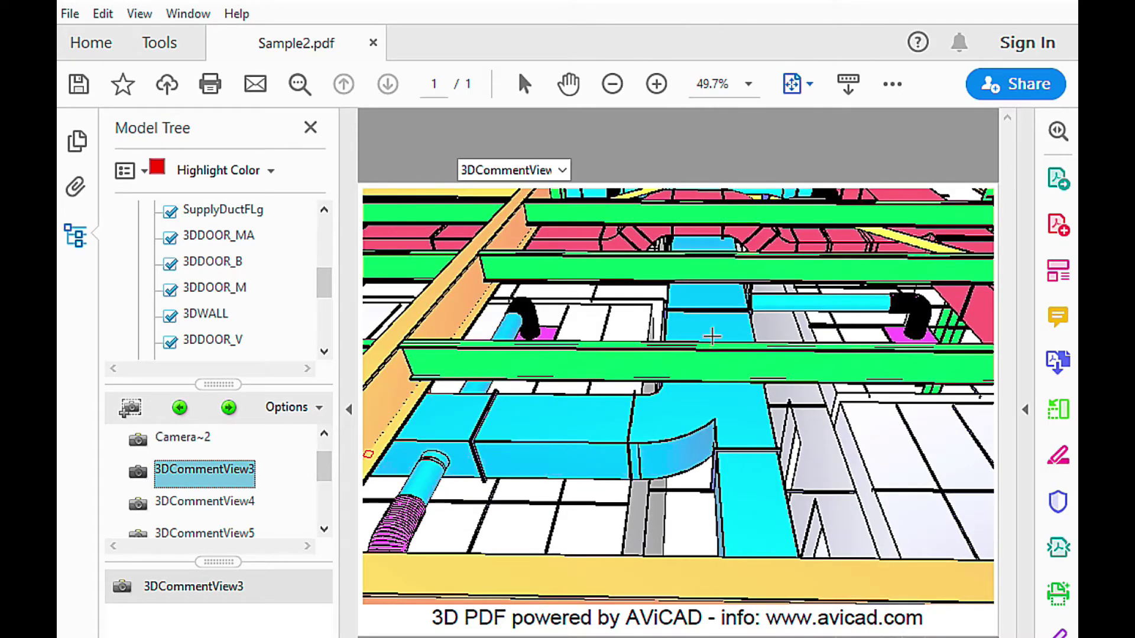
pyautogui.moveTo(678, 391)
pyautogui.click(223, 508)
pyautogui.scroll(-1, 222, 509)
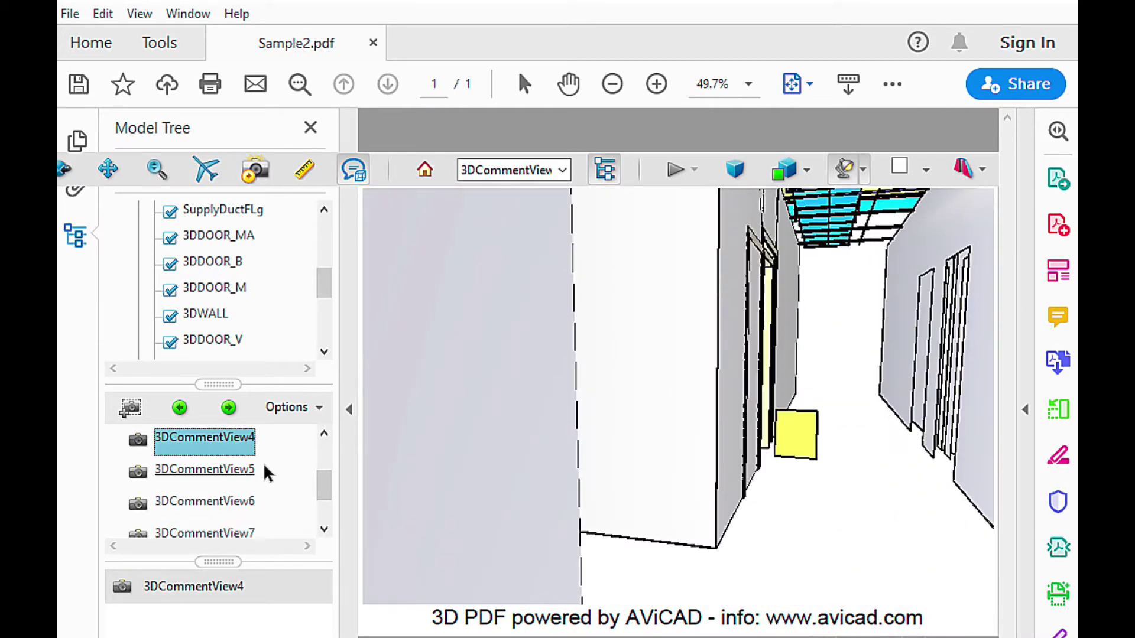
pyautogui.click(224, 470)
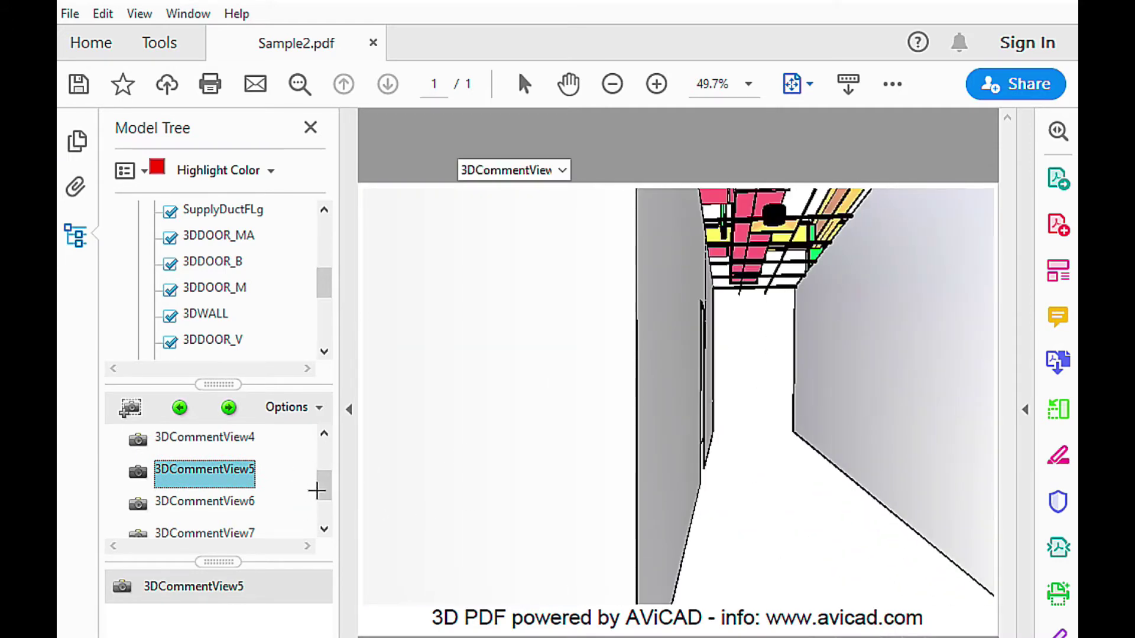
pyautogui.moveTo(324, 496); pyautogui.dragTo(331, 495)
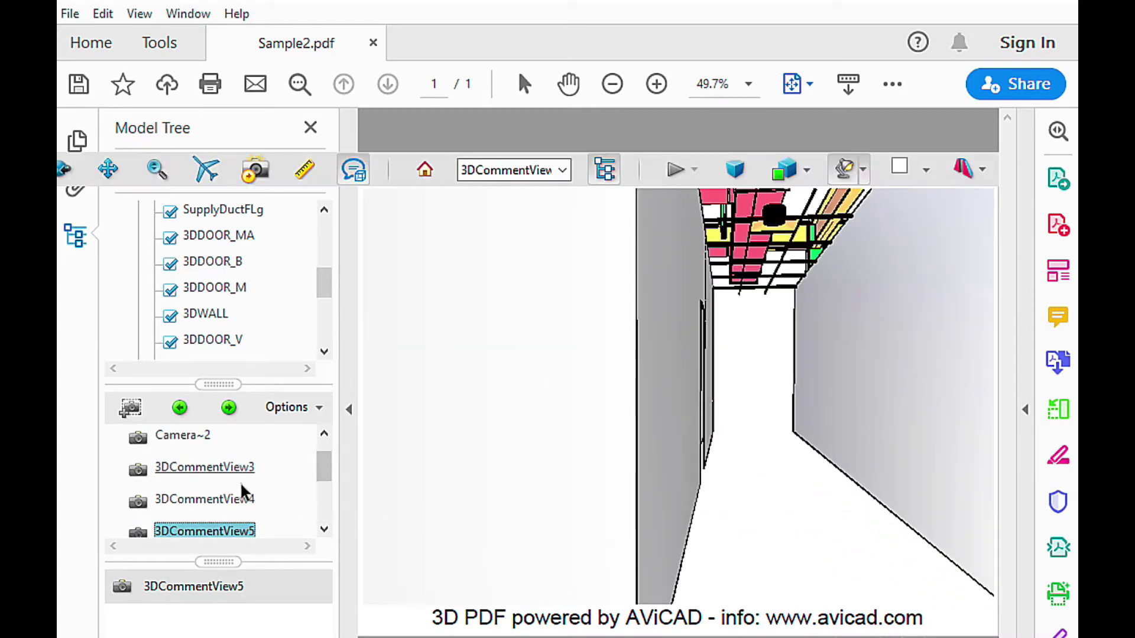
pyautogui.scroll(-2, 328, 495)
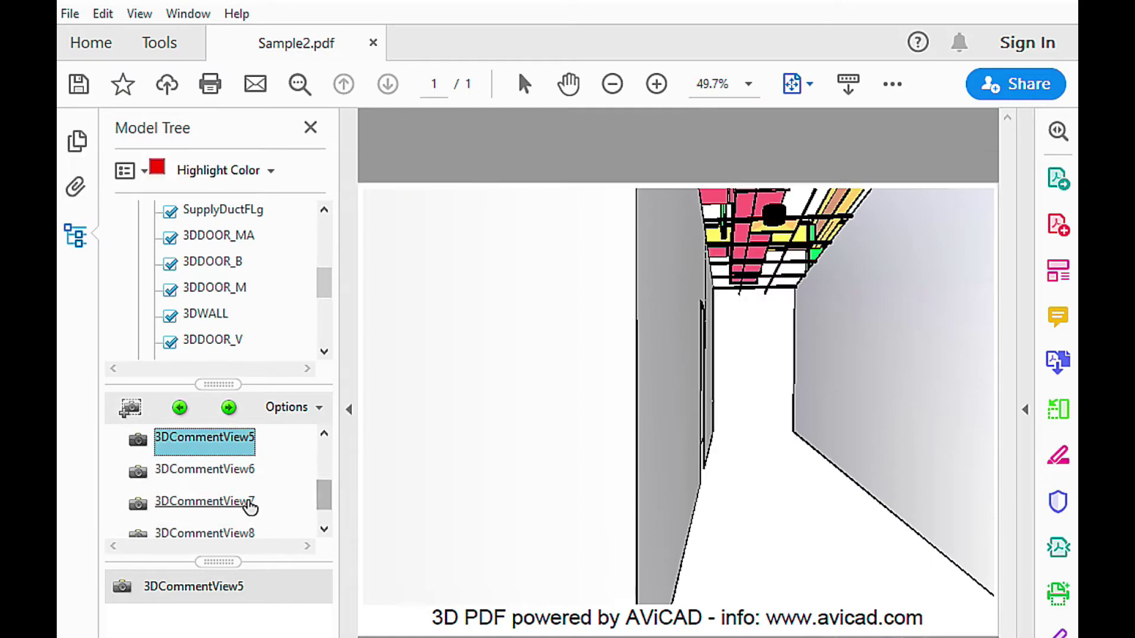
# - Preview 3DCommentView7 and 8, then settle on the 3DCommentView7 corridor viewpoint
pyautogui.click(251, 503)
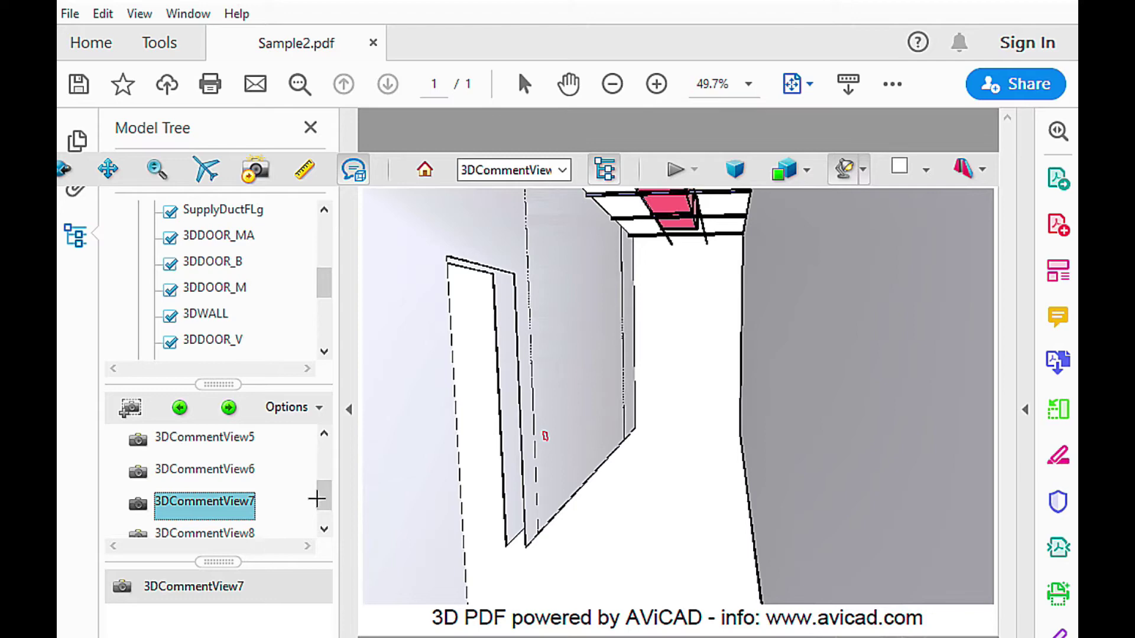
pyautogui.scroll(-1, 325, 507)
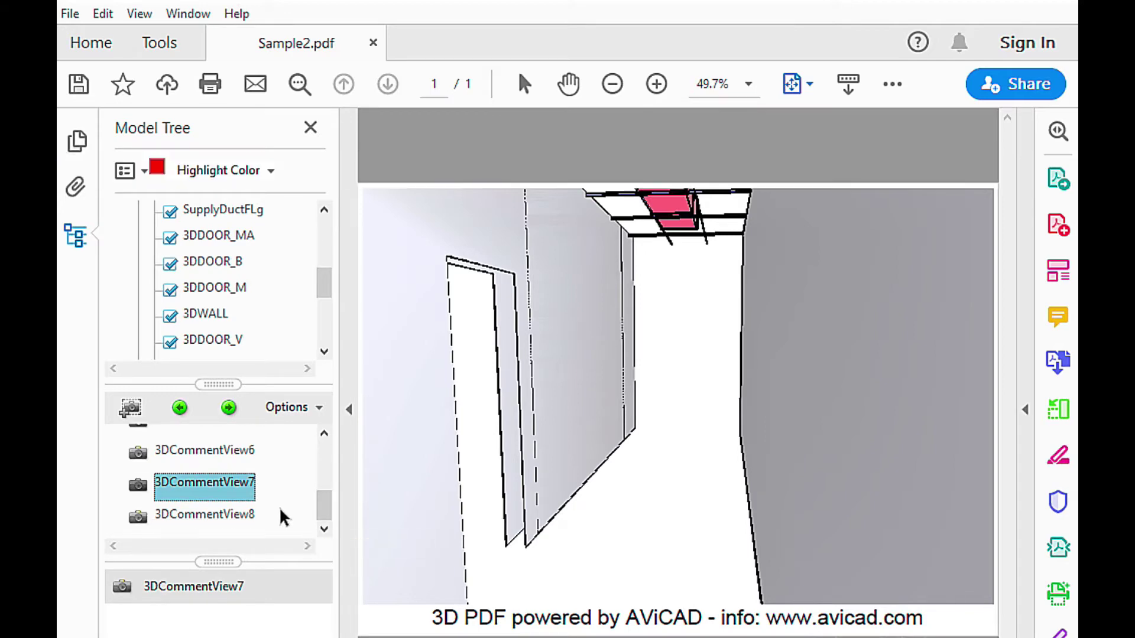
pyautogui.click(228, 519)
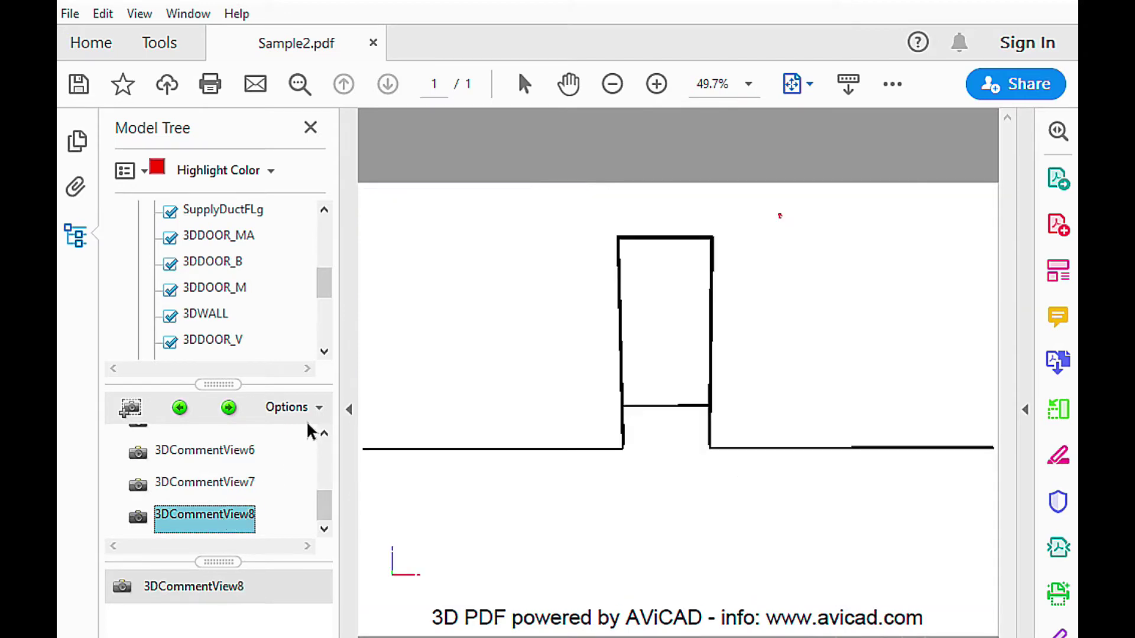
pyautogui.click(235, 484)
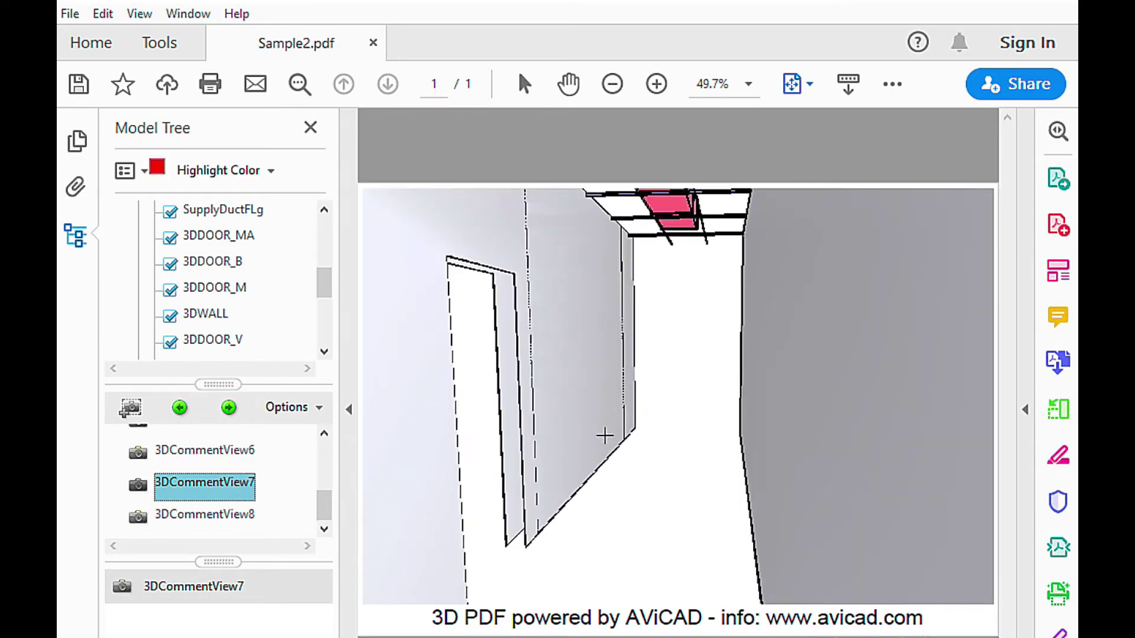
pyautogui.moveTo(679, 390)
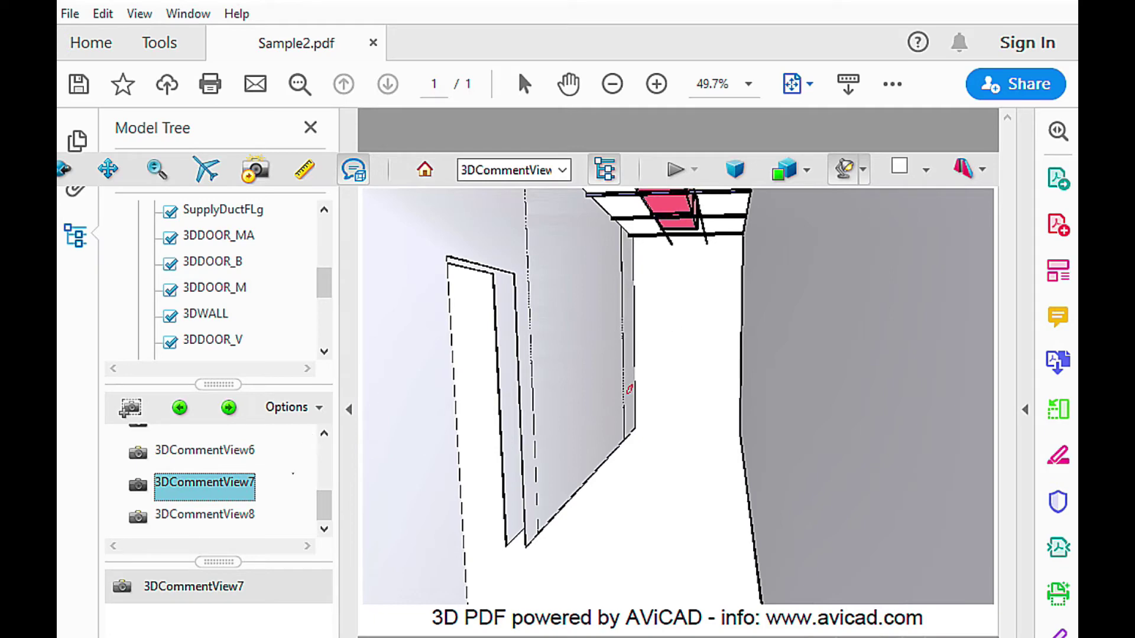
# - Leave comment placement and rotate the view up to the ceiling grid along the red return duct
pyautogui.press('Escape')
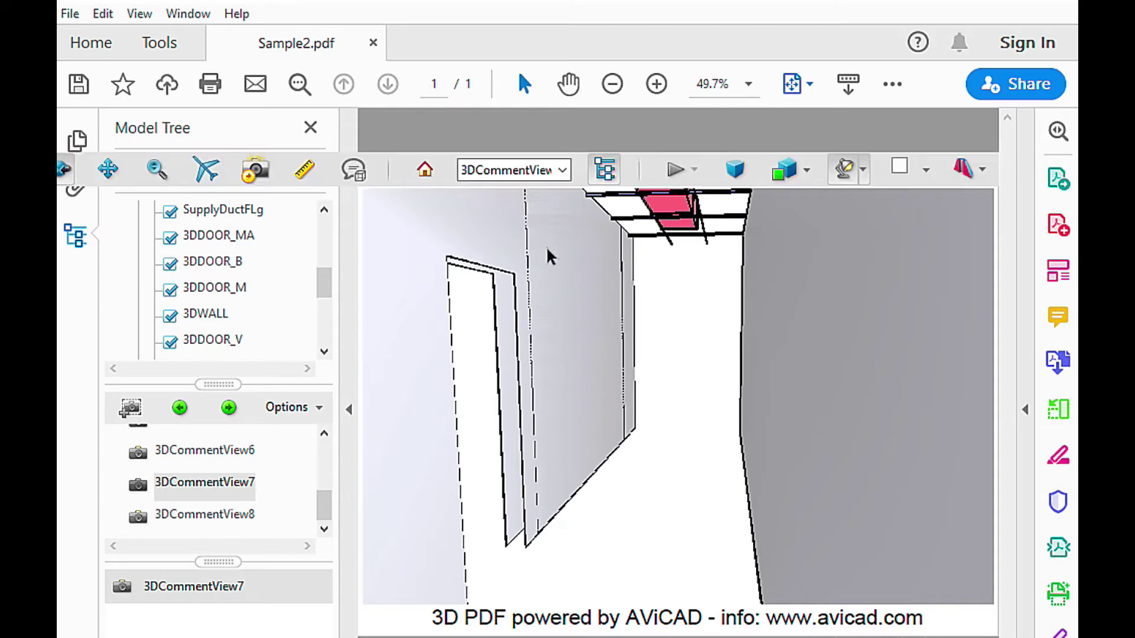
pyautogui.scroll(3, 563, 285)
pyautogui.scroll(-5, 562, 293)
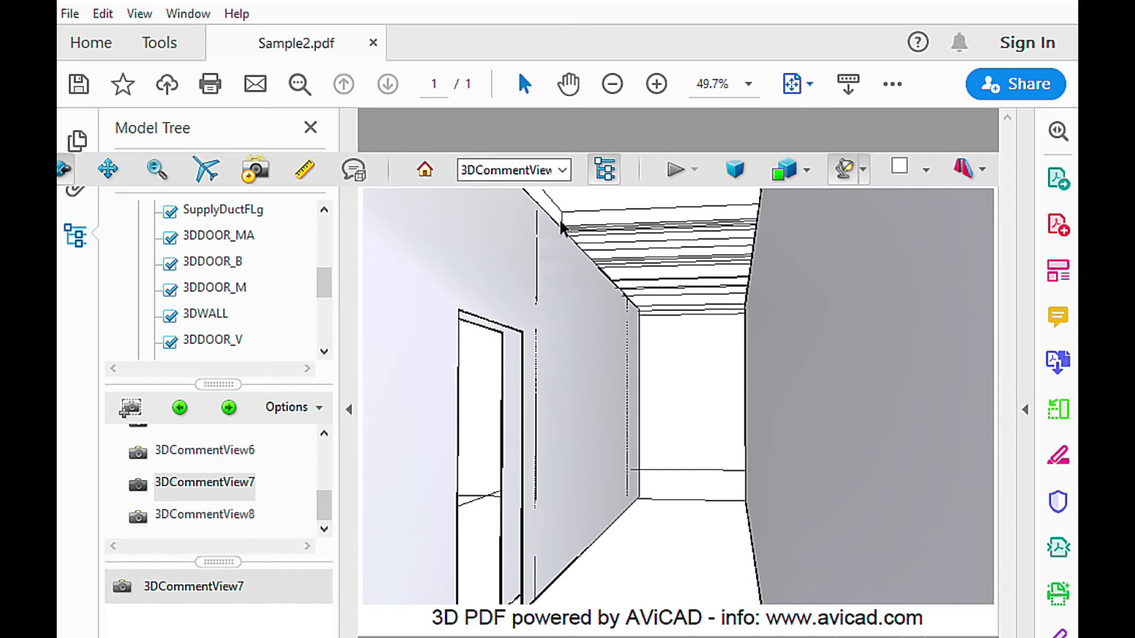
pyautogui.moveTo(561, 244)
pyautogui.mouseDown()
pyautogui.moveTo(576, 362)
pyautogui.moveTo(575, 315)
pyautogui.moveTo(539, 273)
pyautogui.moveTo(547, 238)
pyautogui.mouseUp()
pyautogui.moveTo(541, 406); pyautogui.dragTo(613, 385)
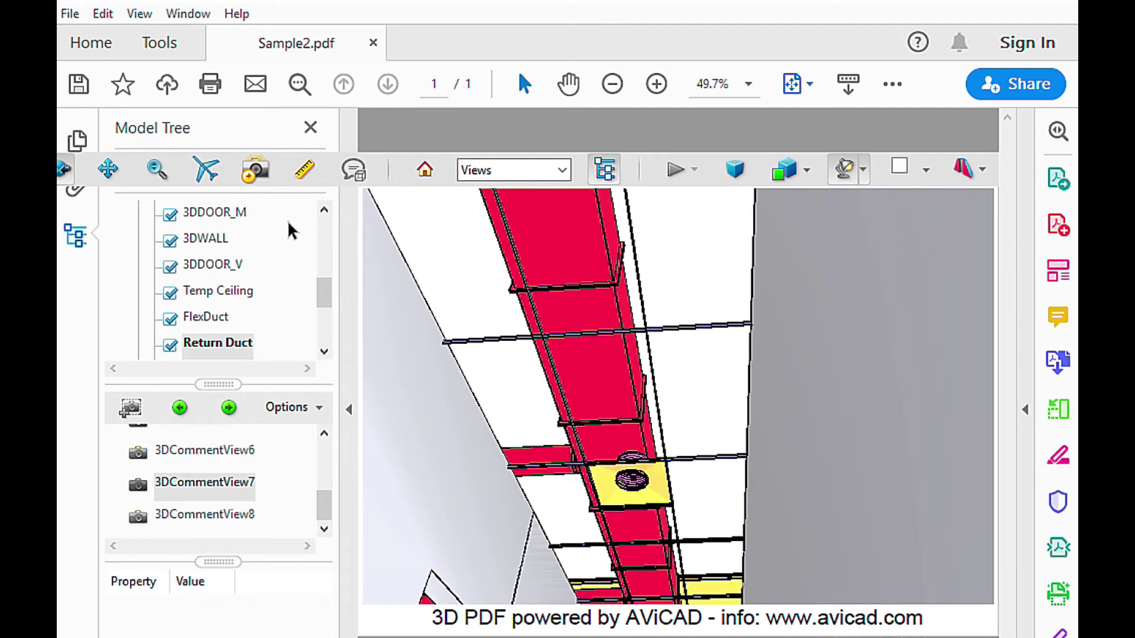
pyautogui.click(357, 169)
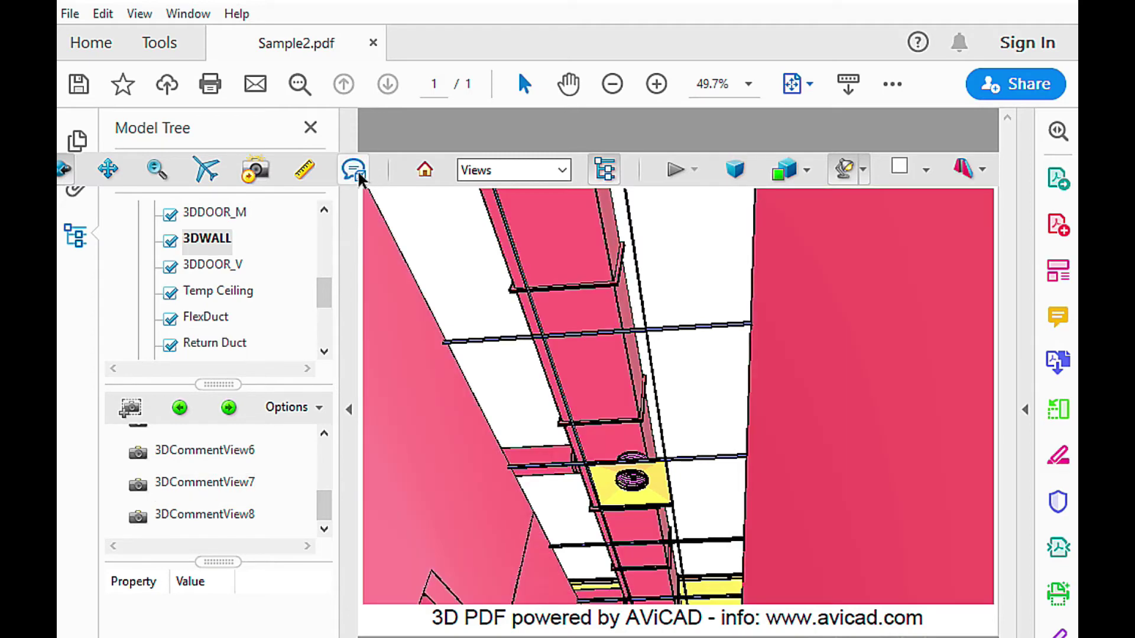
# - Attach a 3D comment reading 'test' to the ceiling duct, creating saved view 3DCommentView9
pyautogui.click(357, 170)
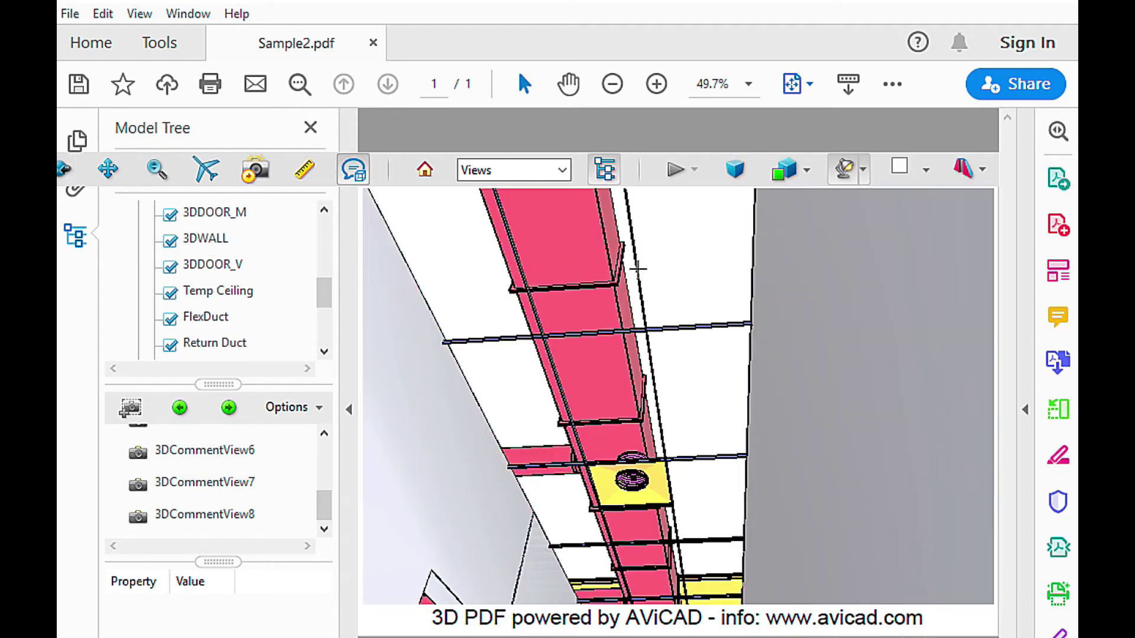
pyautogui.click(719, 335)
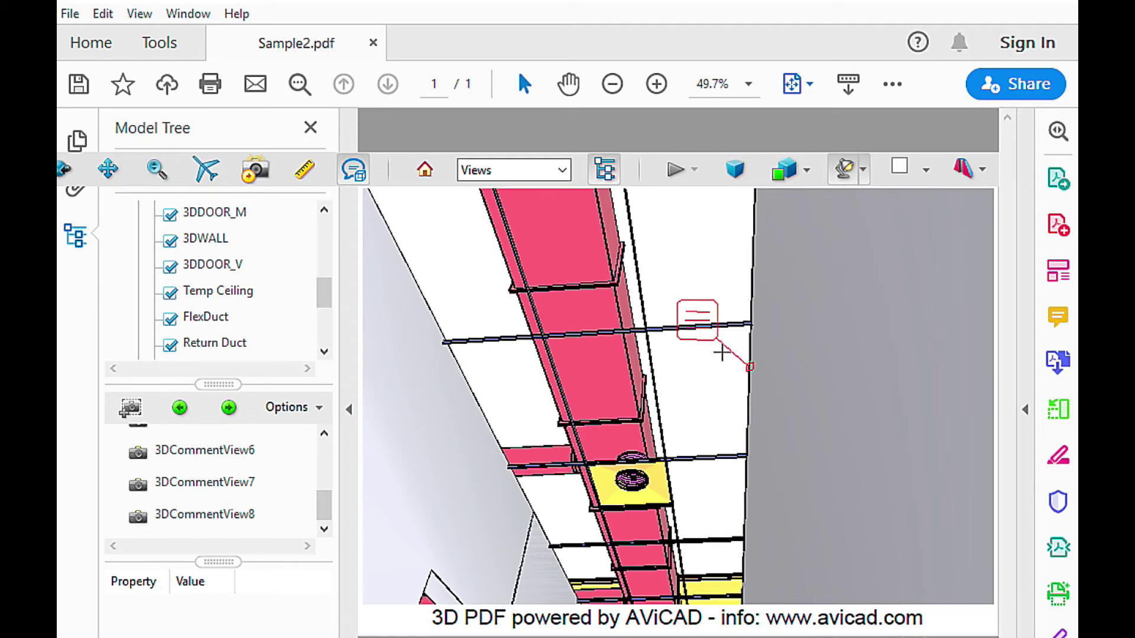
pyautogui.moveTo(723, 349); pyautogui.dragTo(674, 260)
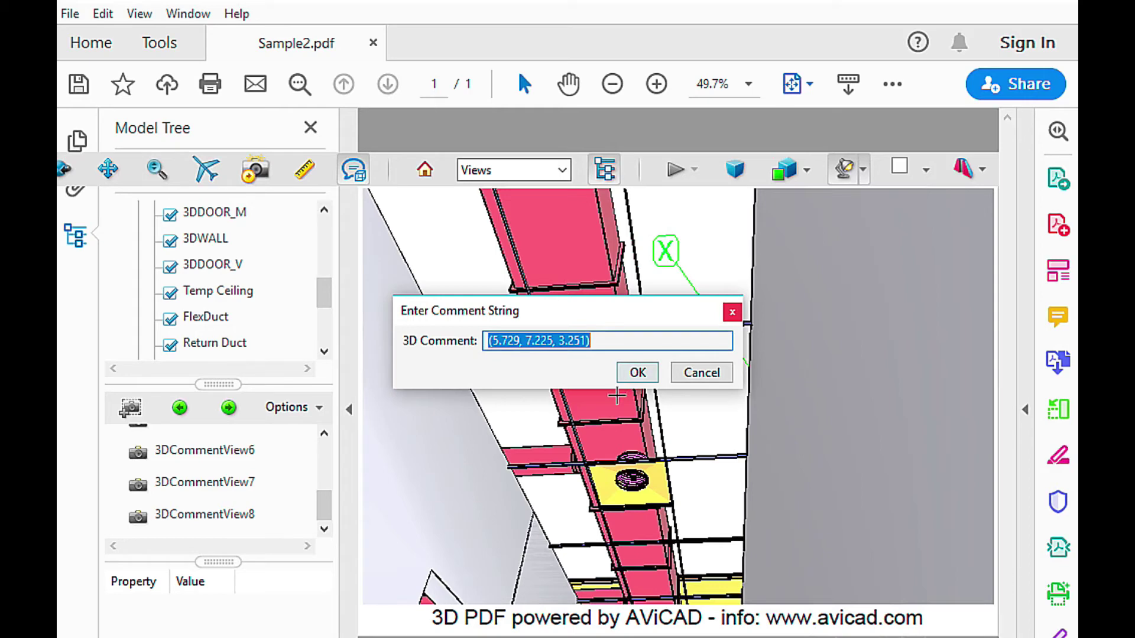
pyautogui.write('test')
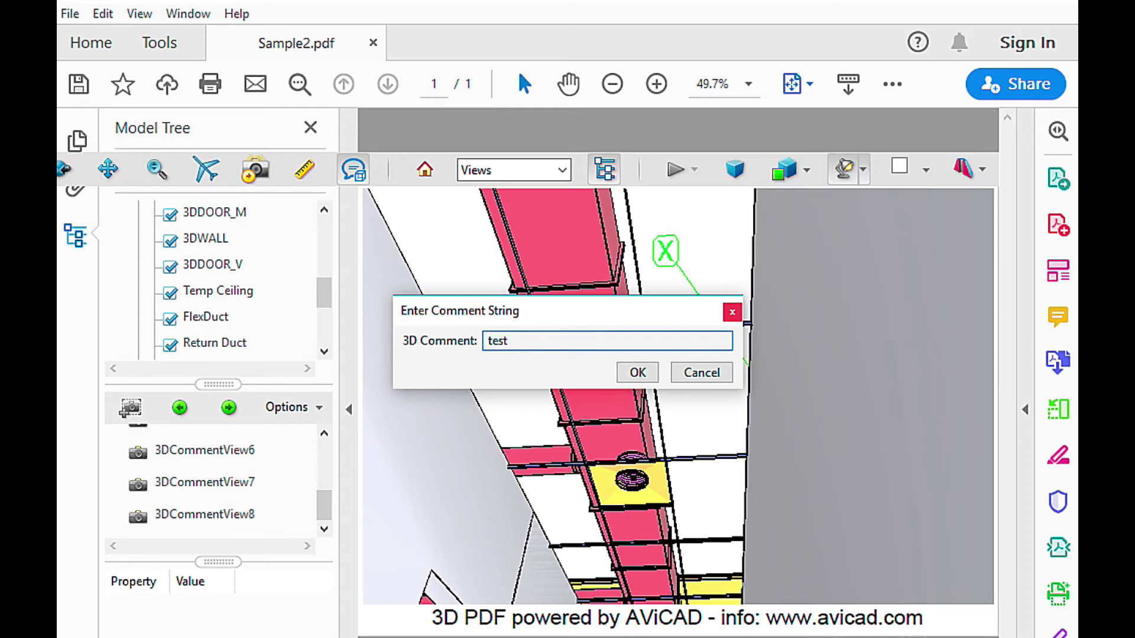
pyautogui.press('Return')
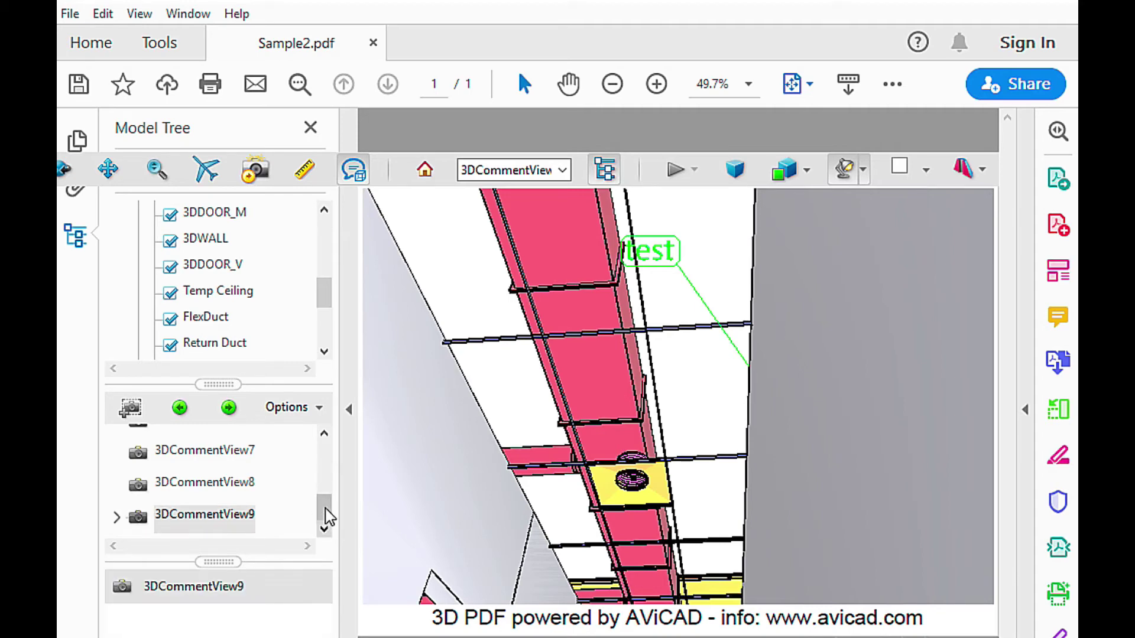
# - Delete the 'test' 3DComment1 from under 3DCommentView9
pyautogui.click(115, 518)
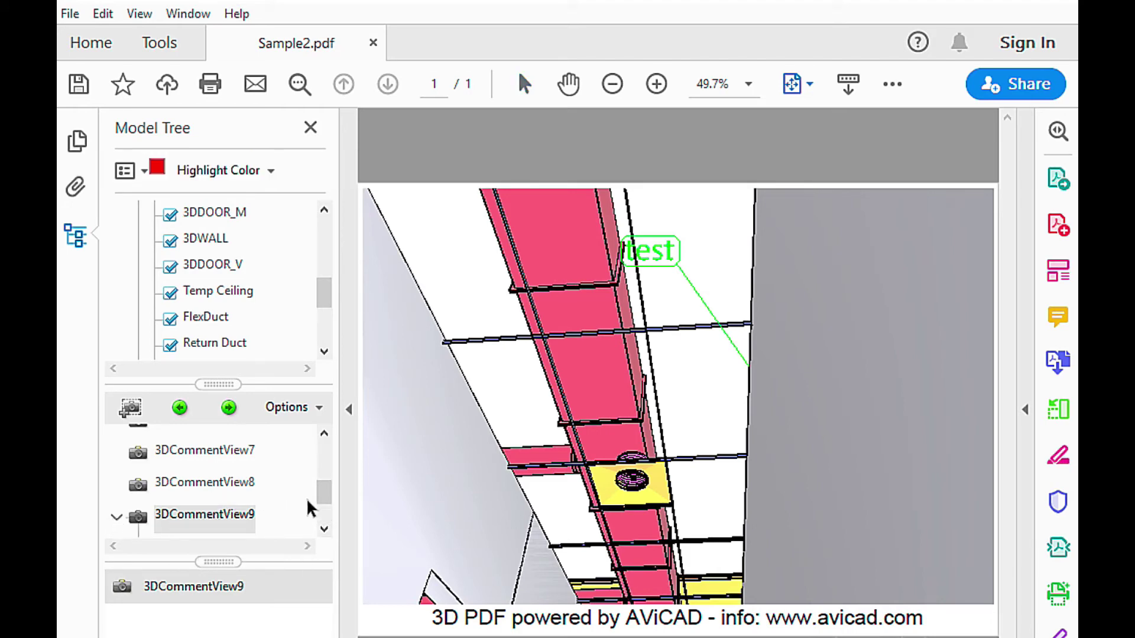
pyautogui.moveTo(325, 500); pyautogui.dragTo(324, 514)
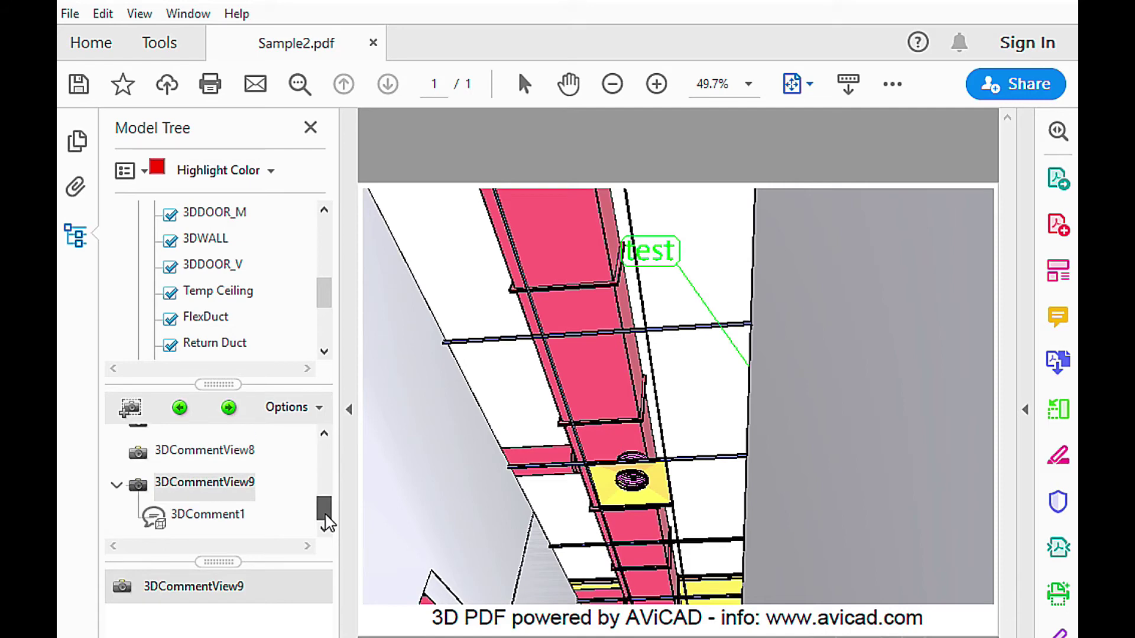
pyautogui.click(213, 515)
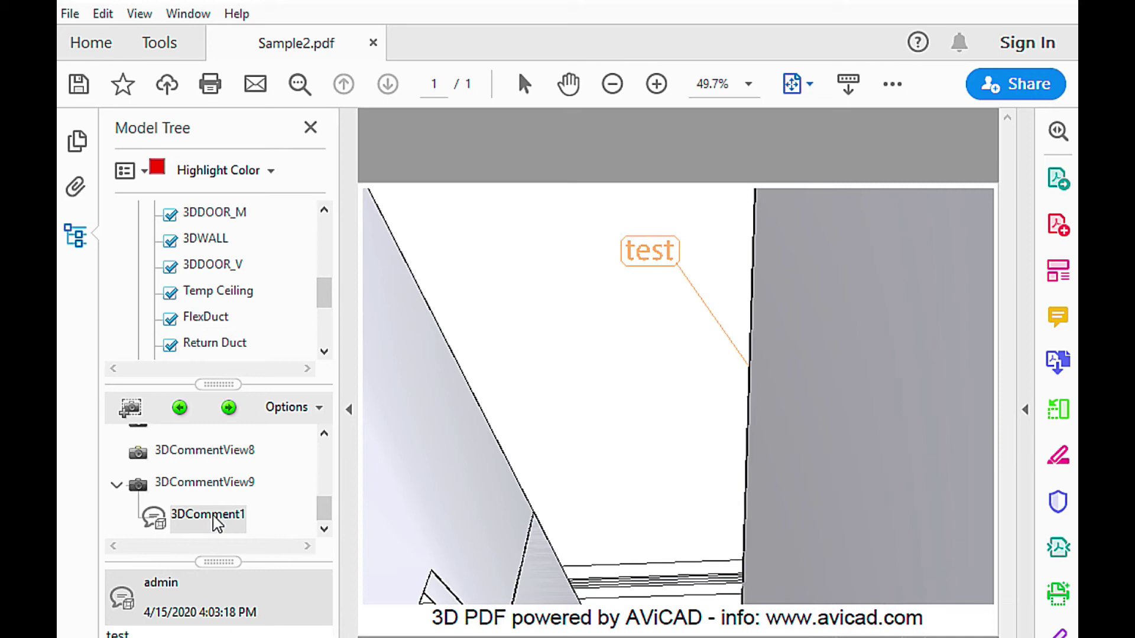
pyautogui.rightClick(214, 518)
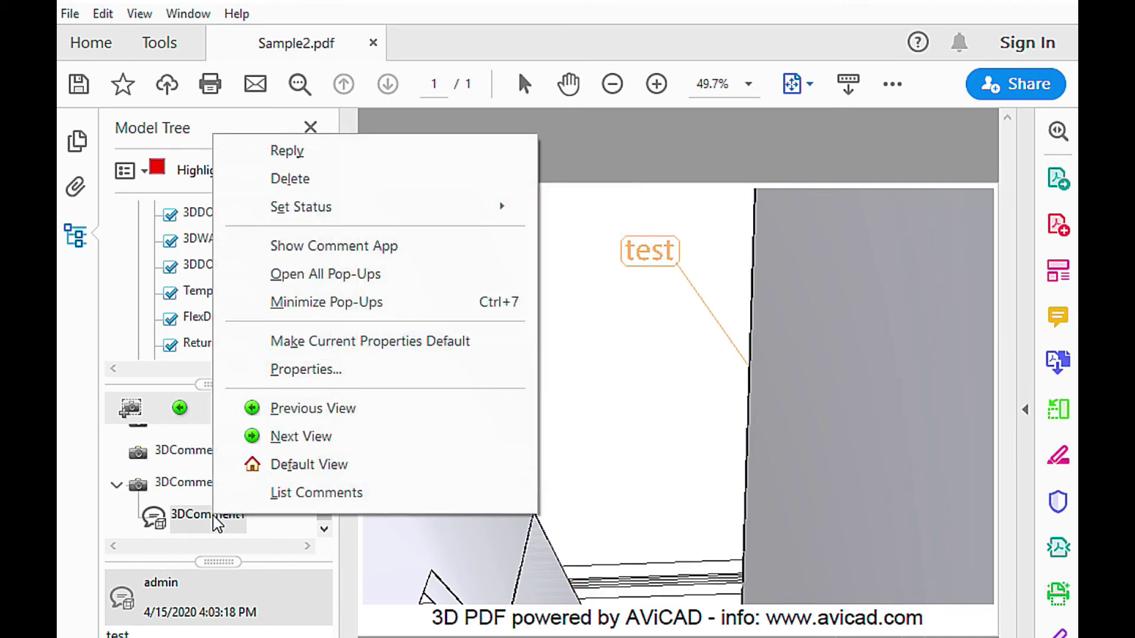
pyautogui.click(312, 178)
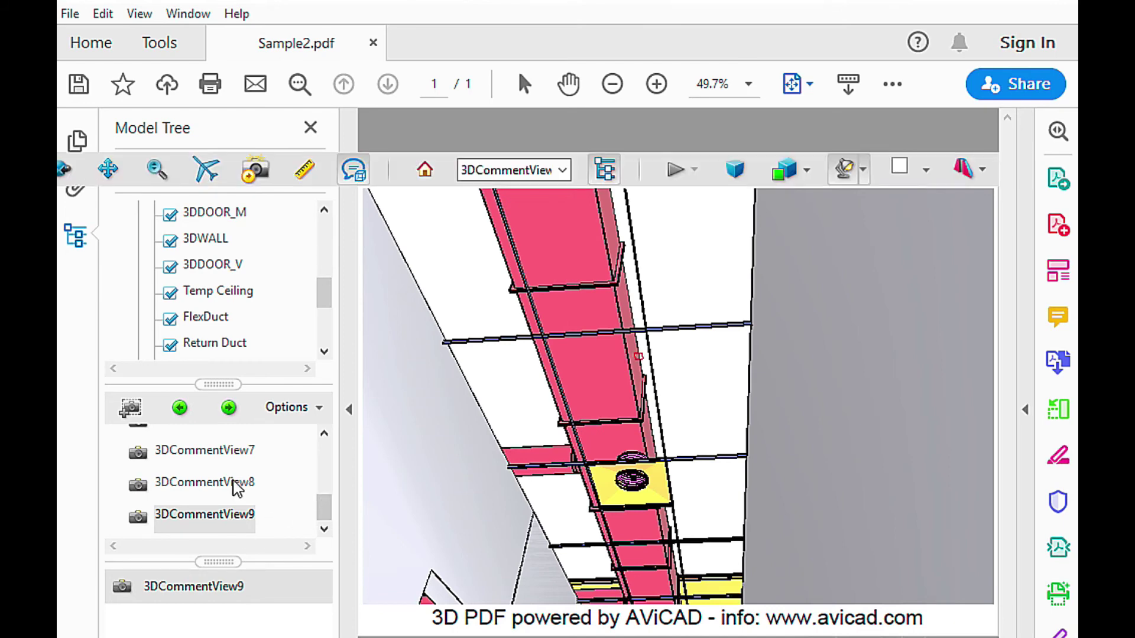
# - Switch to 3DCommentView7 and back to 3DCommentView9 to confirm the ceiling view remains
pyautogui.click(205, 452)
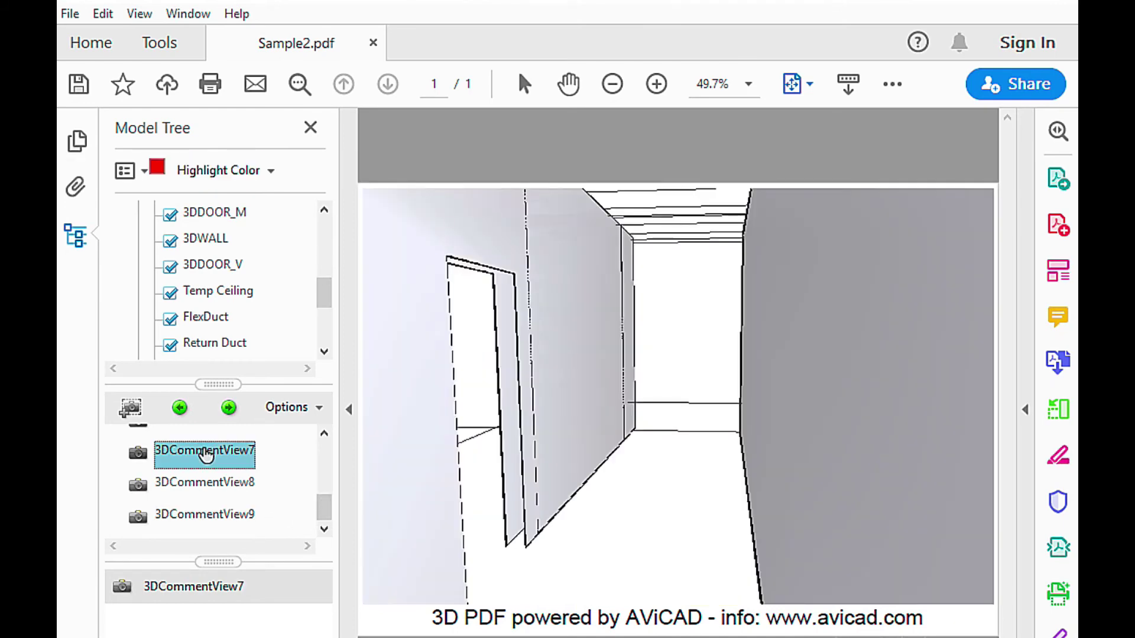
pyautogui.click(211, 519)
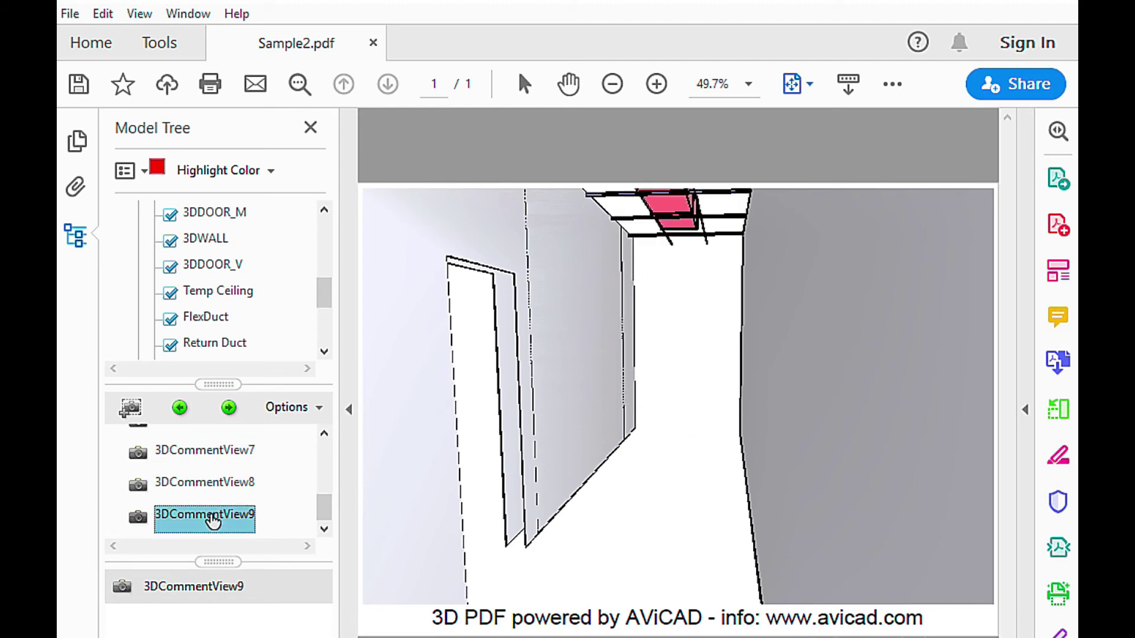